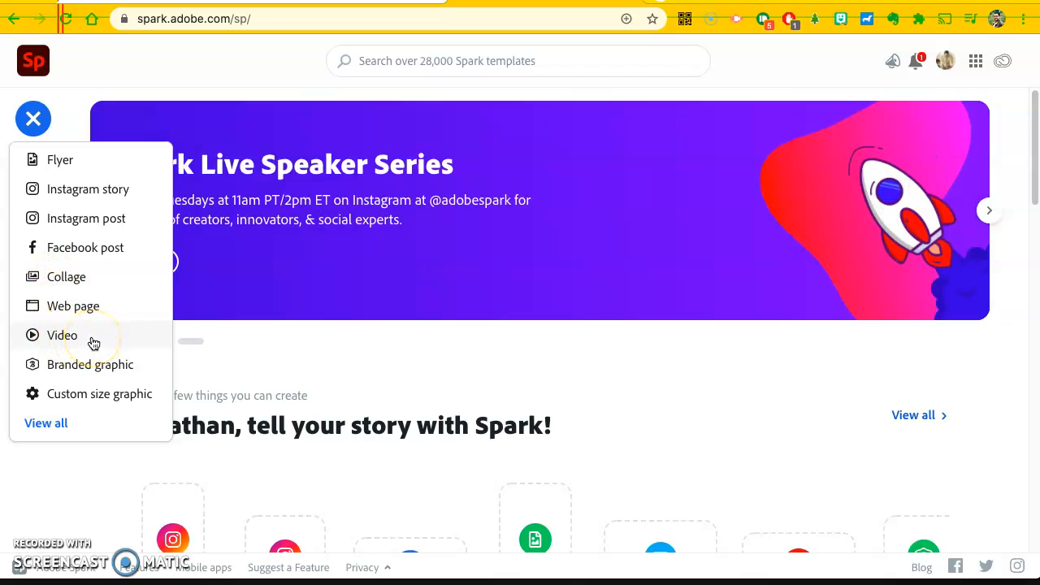
Step: Create a new video project titled "P Tech Health Minute"
left_click(93, 343)
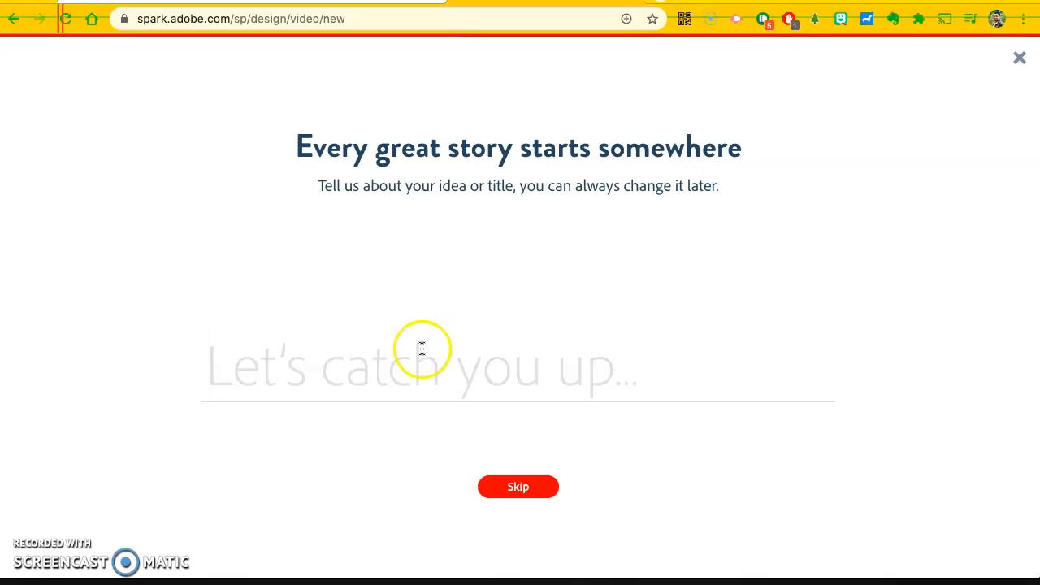
left_click(422, 364)
left_click(406, 374)
type("P Tech Health Minute")
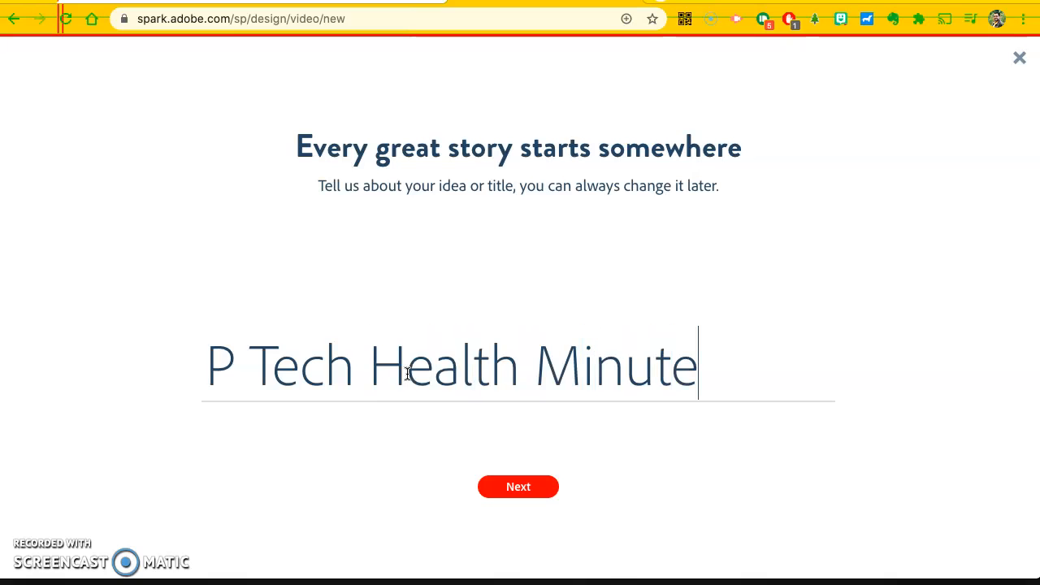
key("Return")
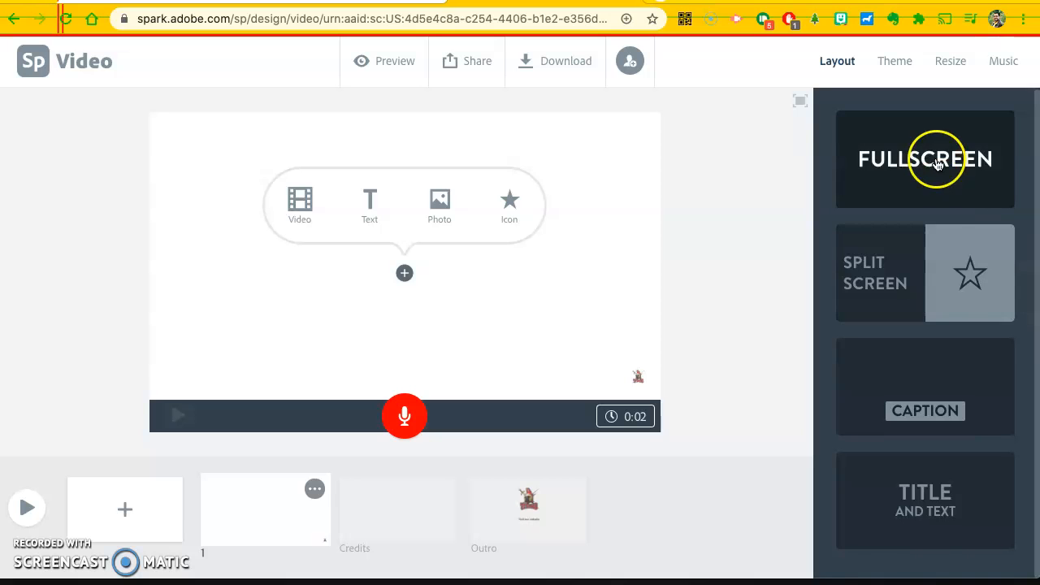
Step: Apply the Title and Text layout to the first slide, with the title "Wash Your Hands" and the subtitle "Proper Practices"
left_click(902, 493)
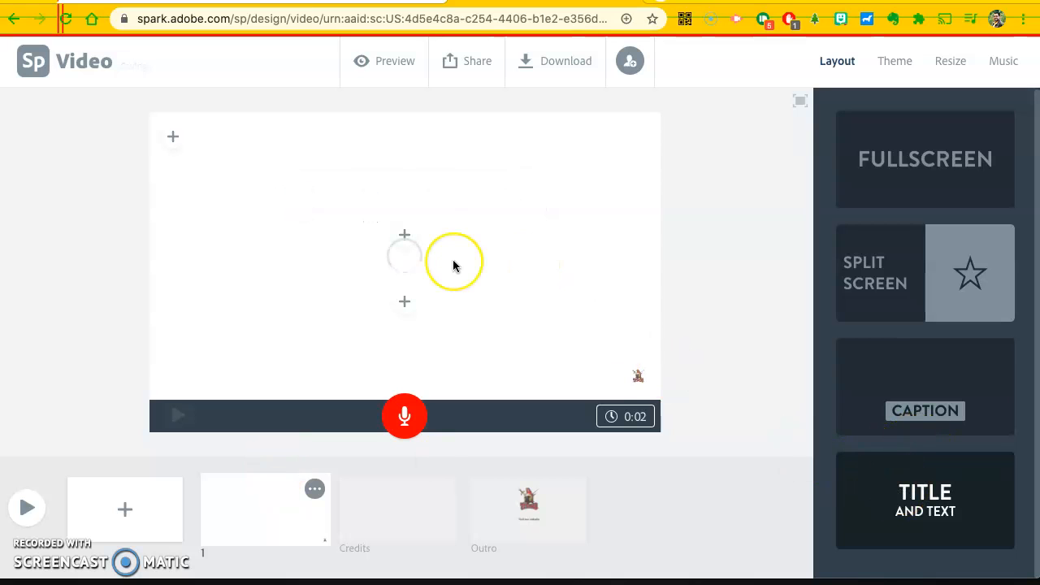
left_click(404, 234)
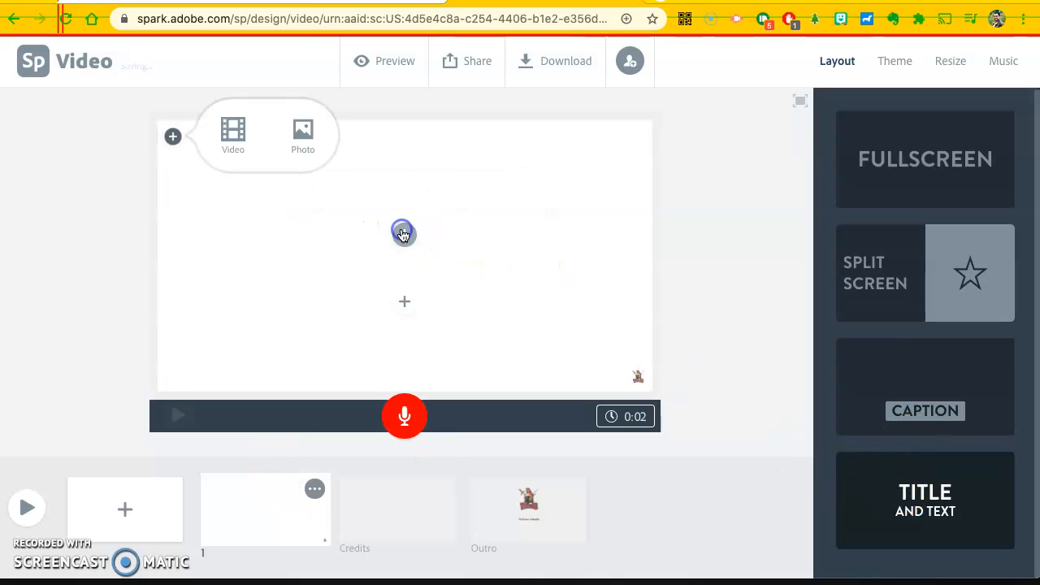
type("Wash ")
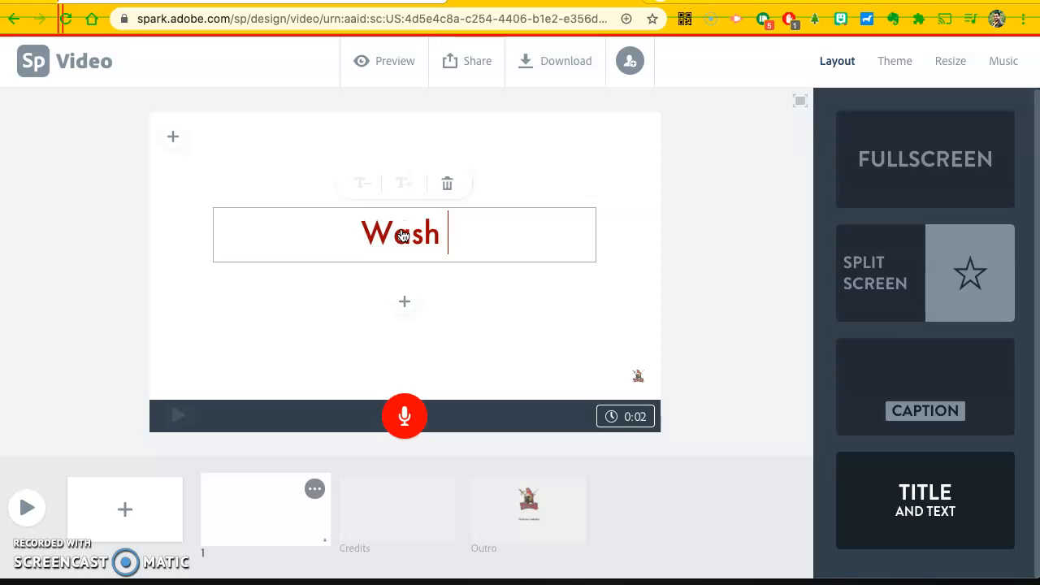
type("Your Hands")
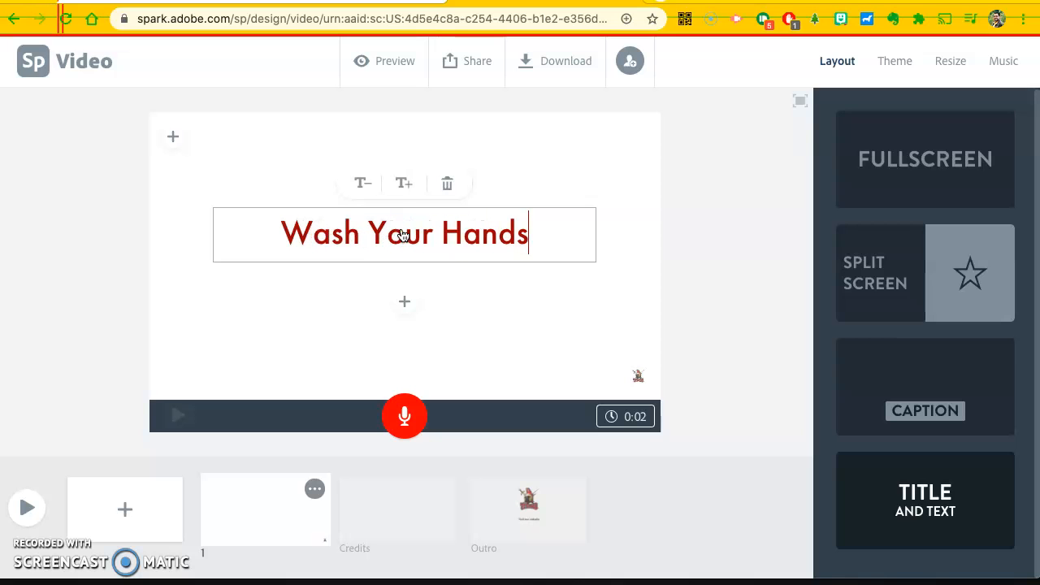
left_click(406, 304)
type("P")
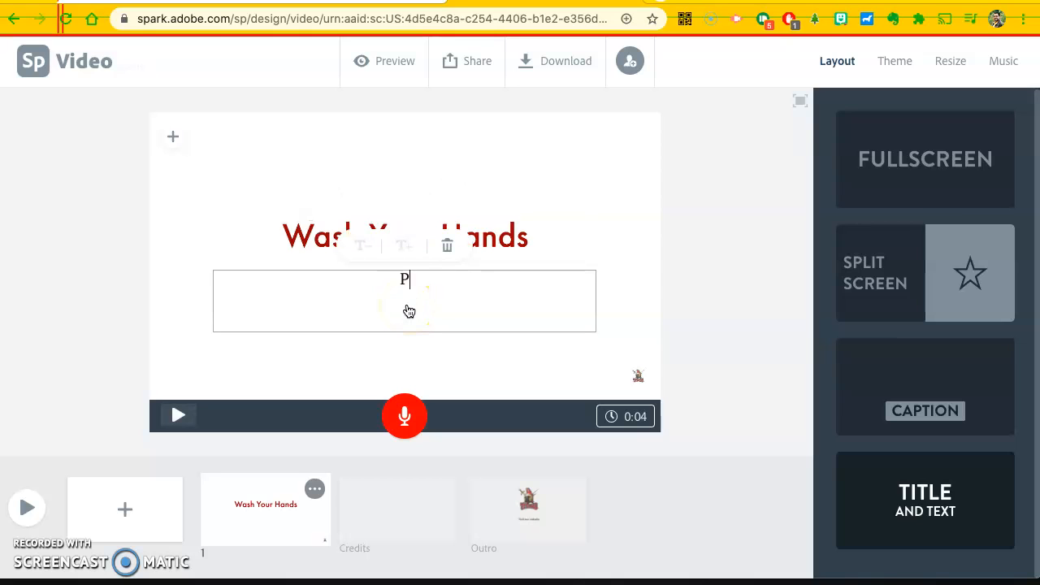
type("roper Practices")
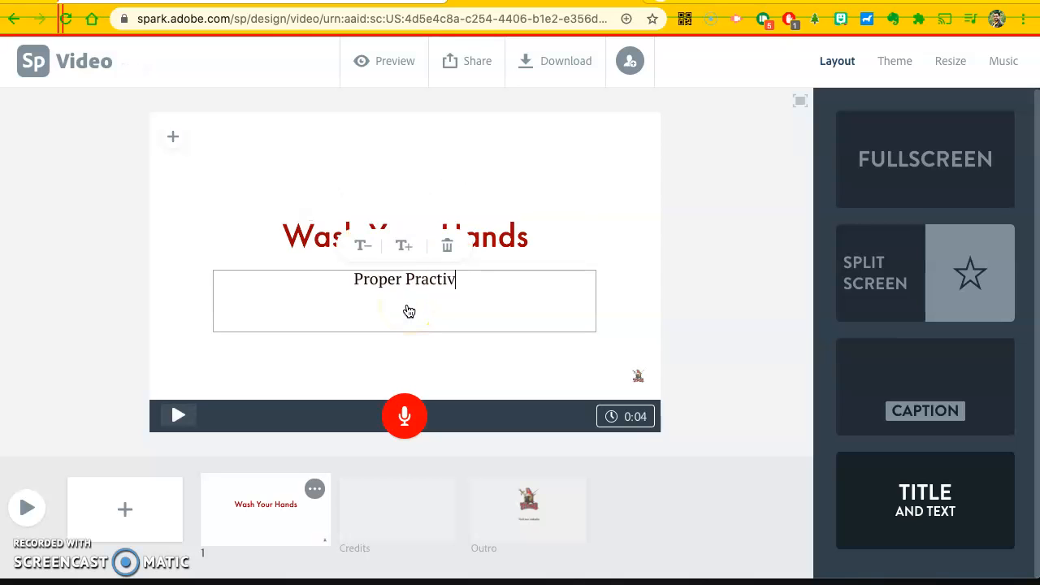
left_click(261, 457)
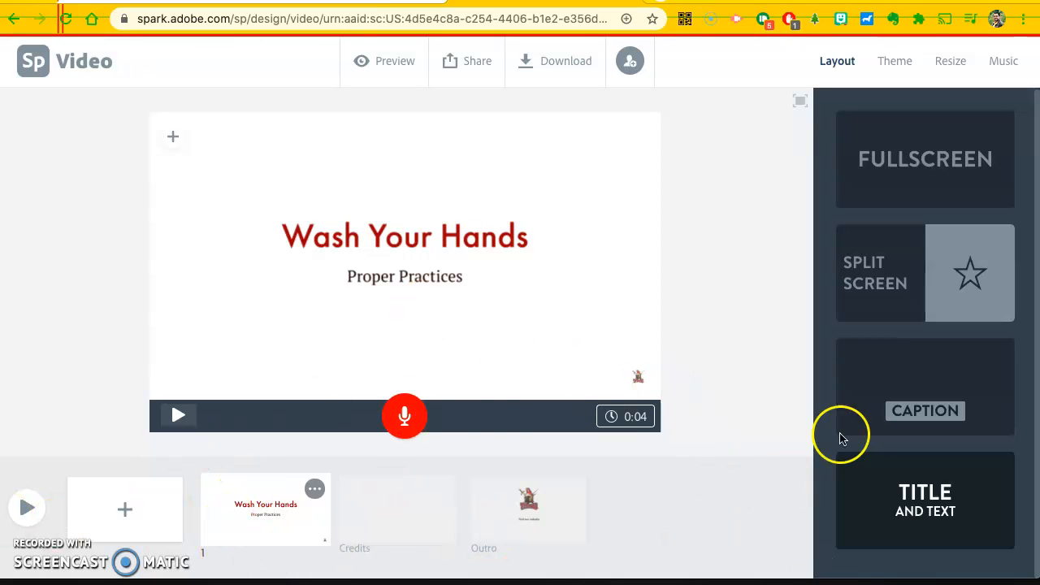
Step: Apply the Dark brand theme to the video
left_click(897, 64)
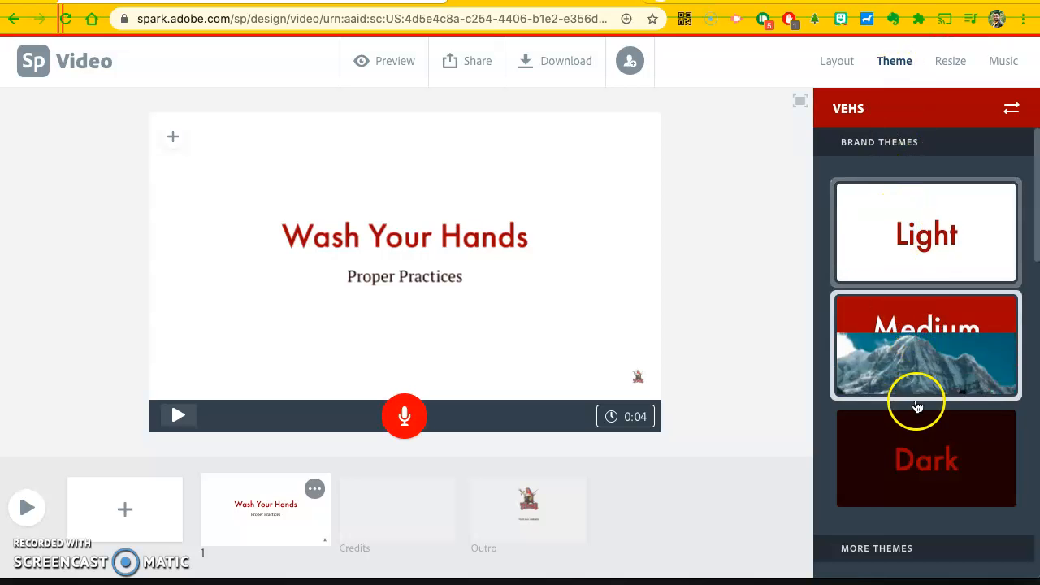
left_click(917, 409)
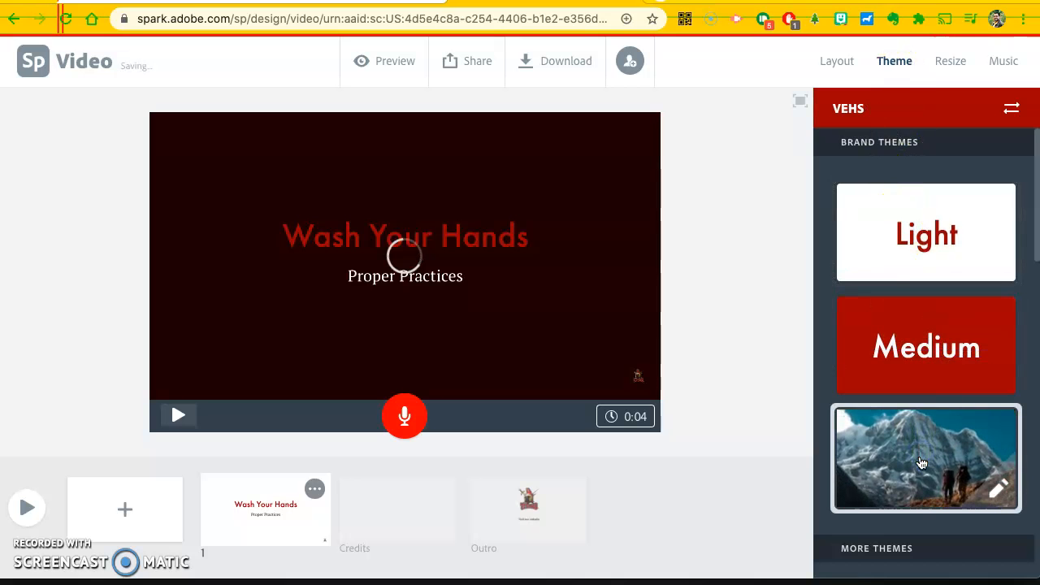
left_click(935, 339)
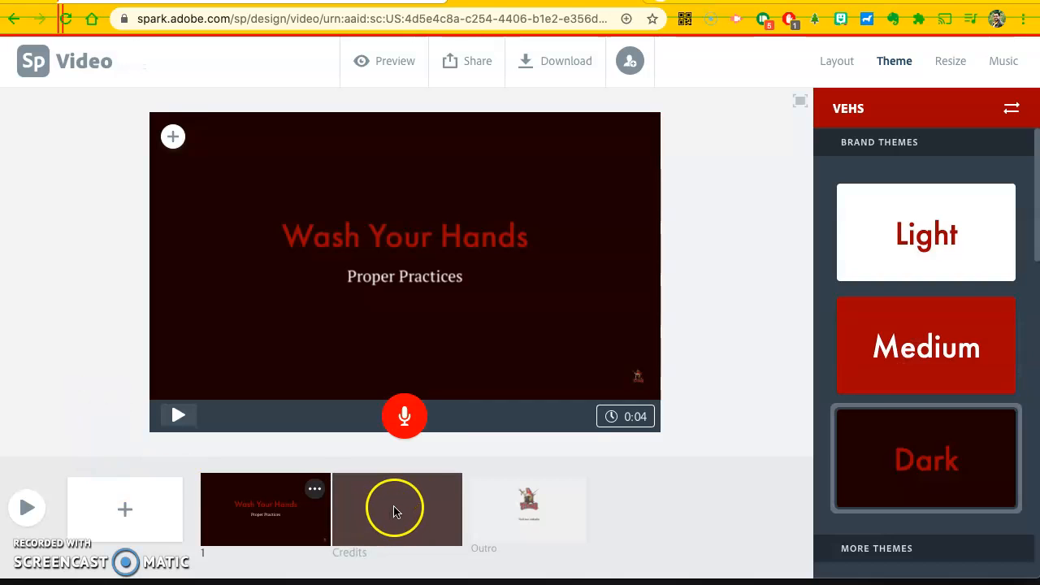
Step: Record a voice narration of about 5 seconds on the "Wash Your Hands" title slide
left_click(406, 418)
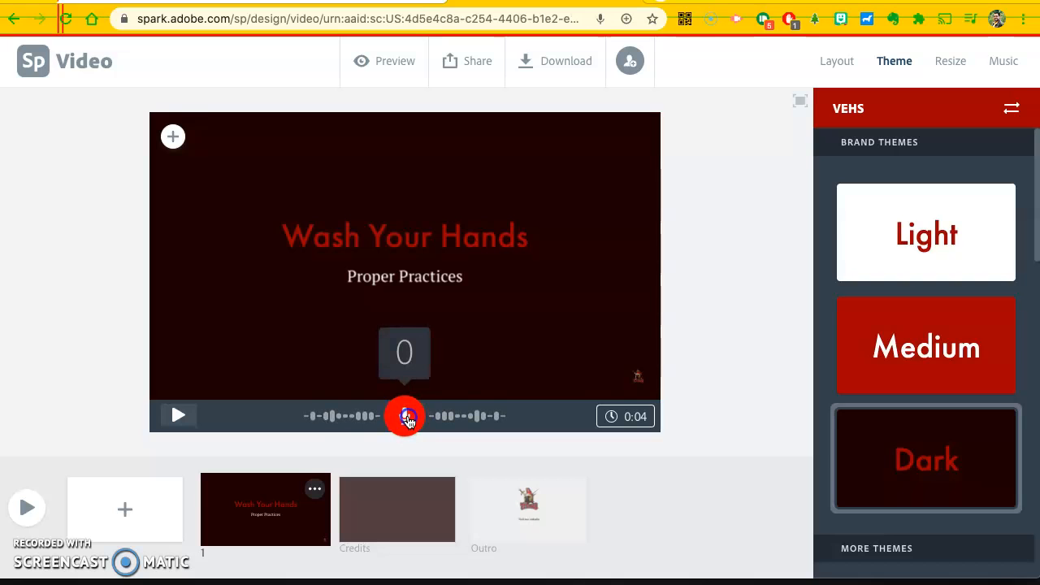
left_click_drag(409, 421, 408, 421)
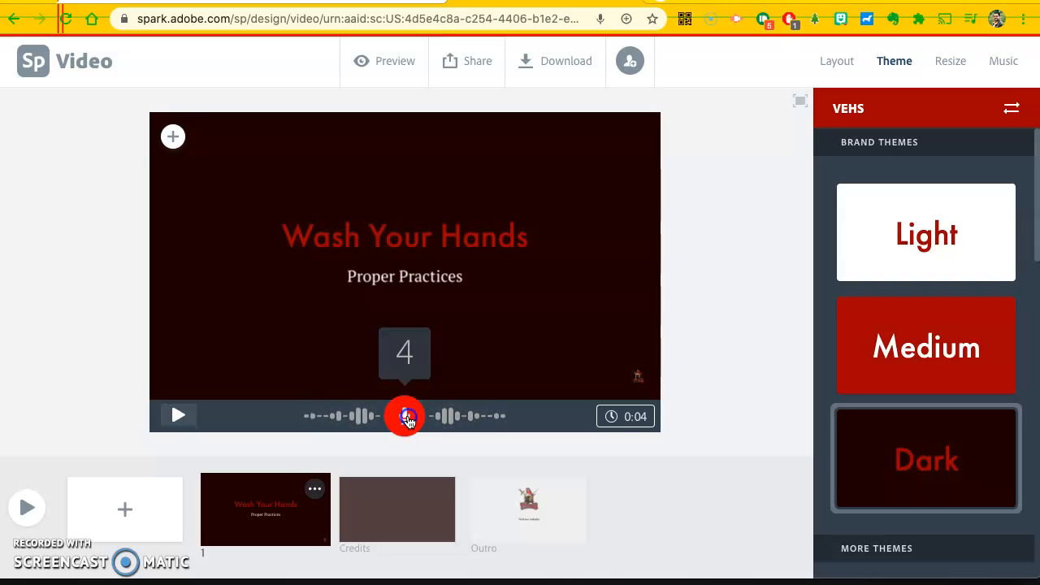
left_click_drag(409, 419, 408, 419)
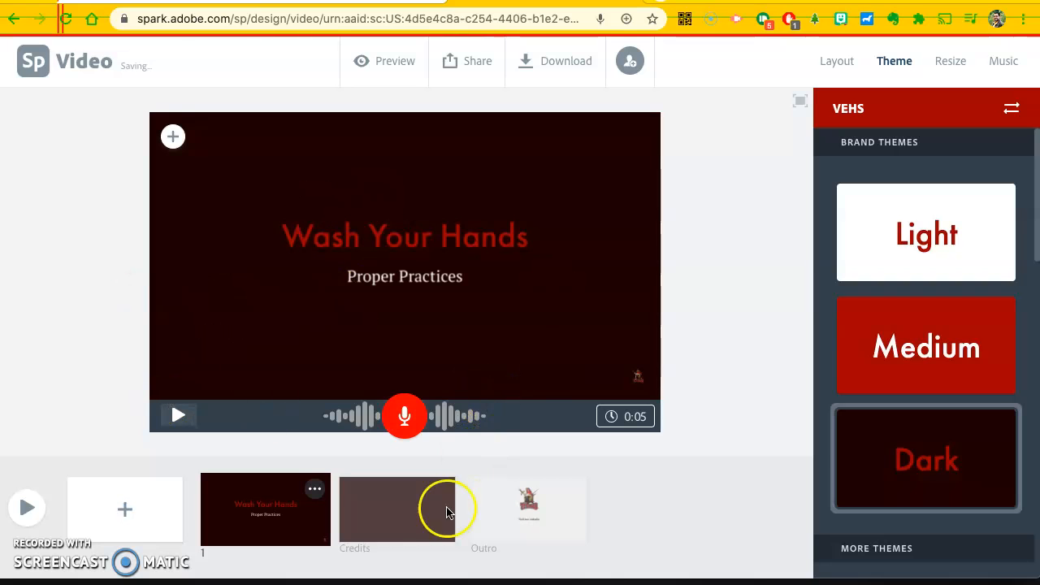
Step: Add a second slide before the credits and search the free photos for "hand wash" to fill it
left_click(396, 515)
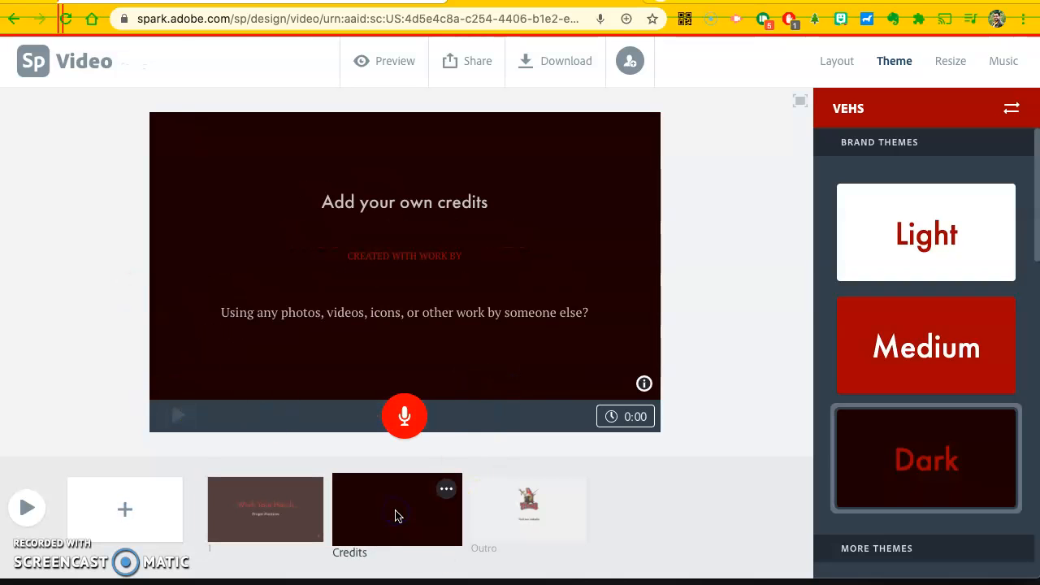
left_click(120, 507)
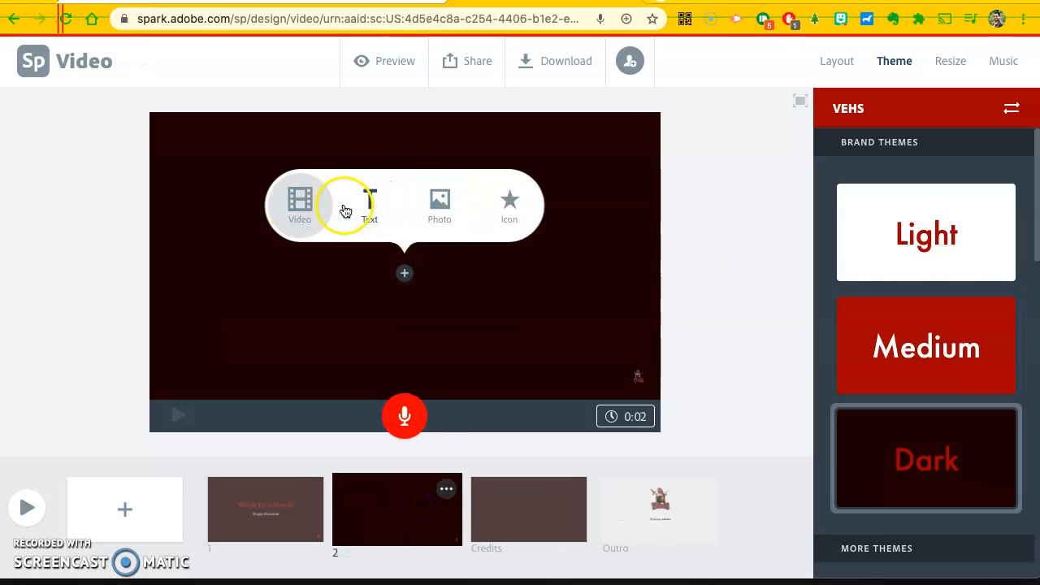
left_click(439, 207)
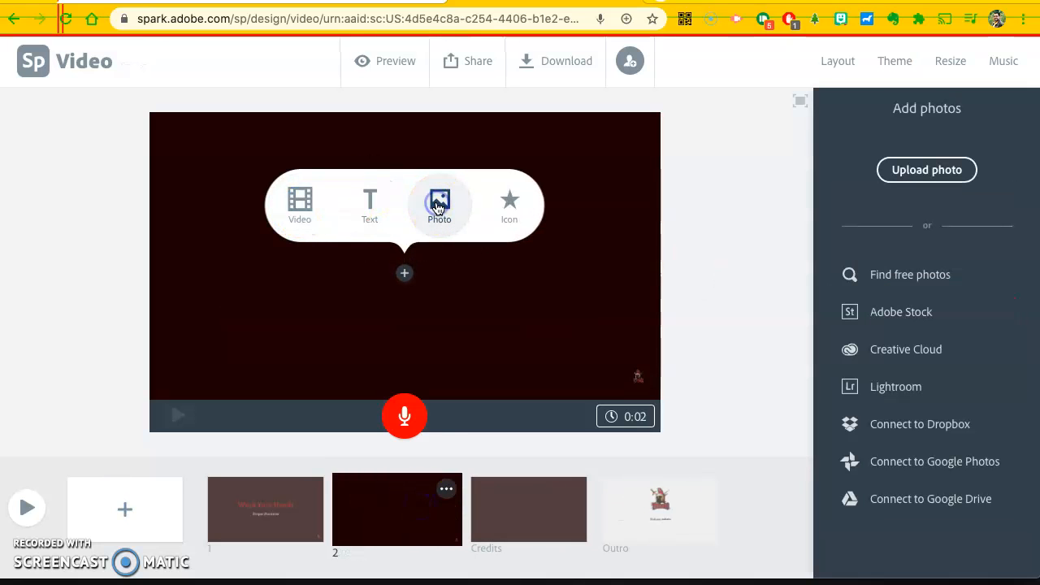
left_click(885, 277)
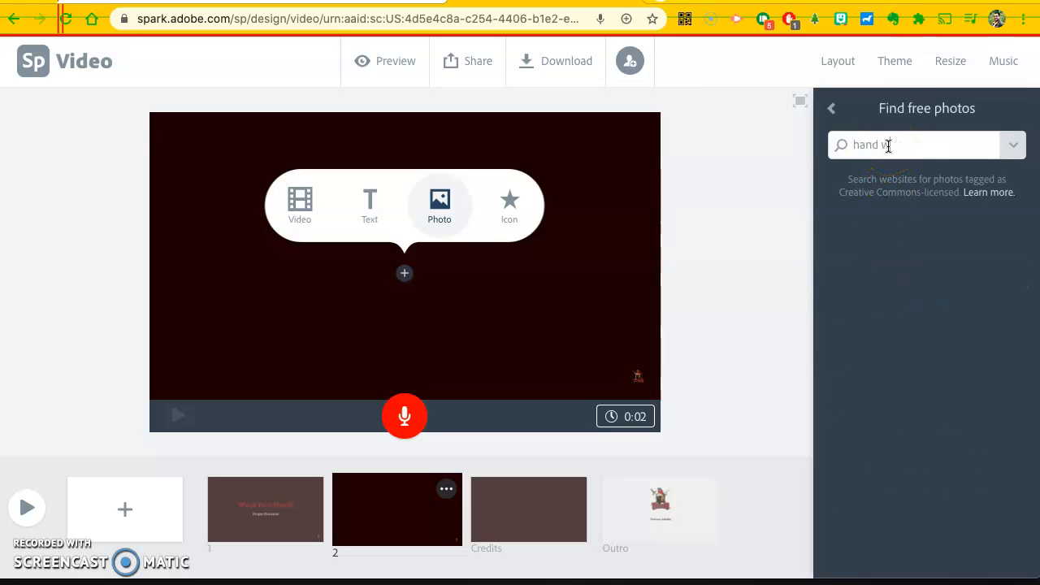
type("hand wash")
key("Return")
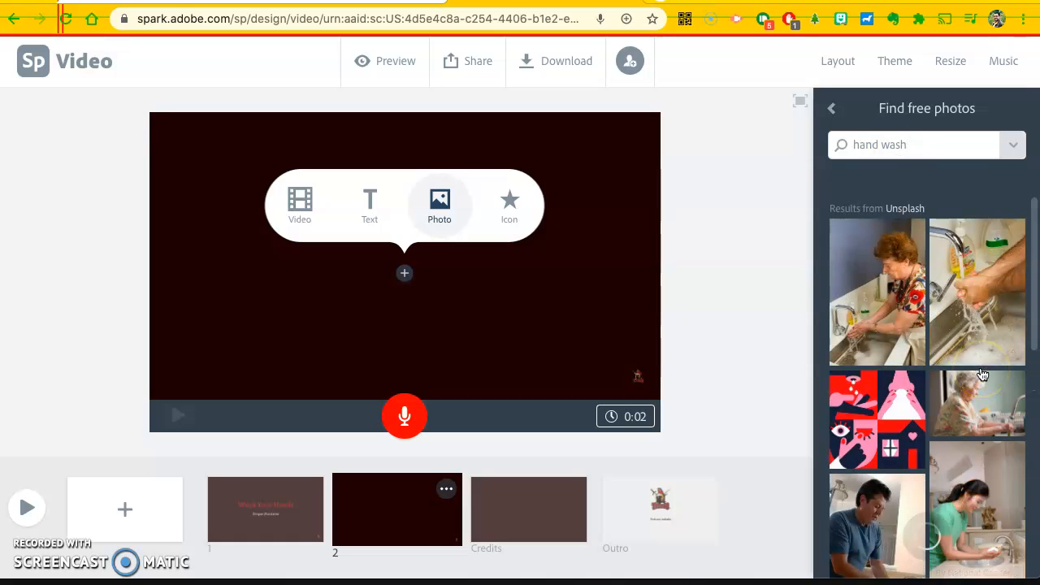
Step: Place the close-up photo of soapy hands being rubbed together under a faucet on slide 2
scroll(981, 374, "down", 3)
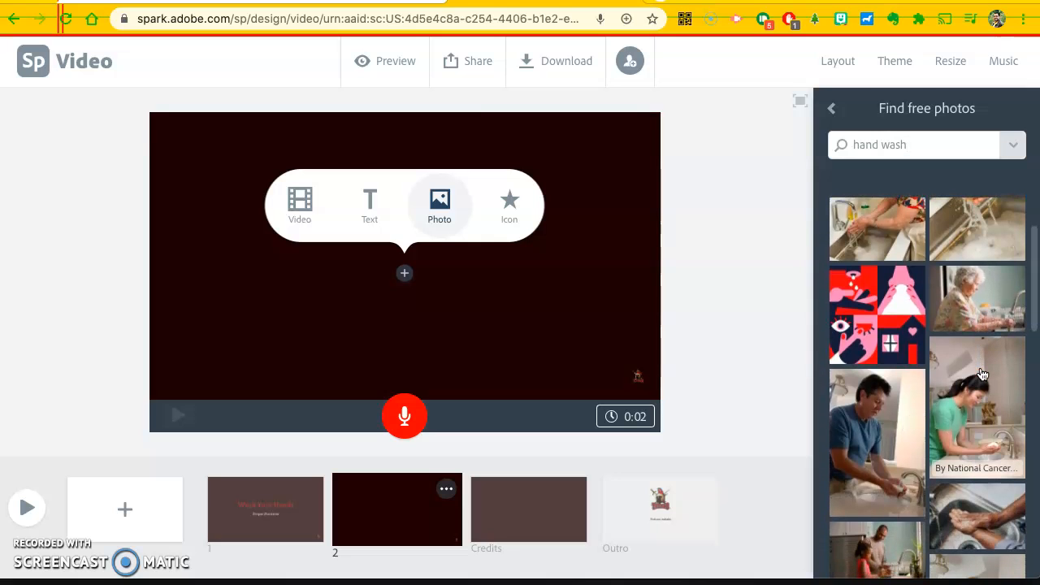
scroll(981, 374, "down", 2)
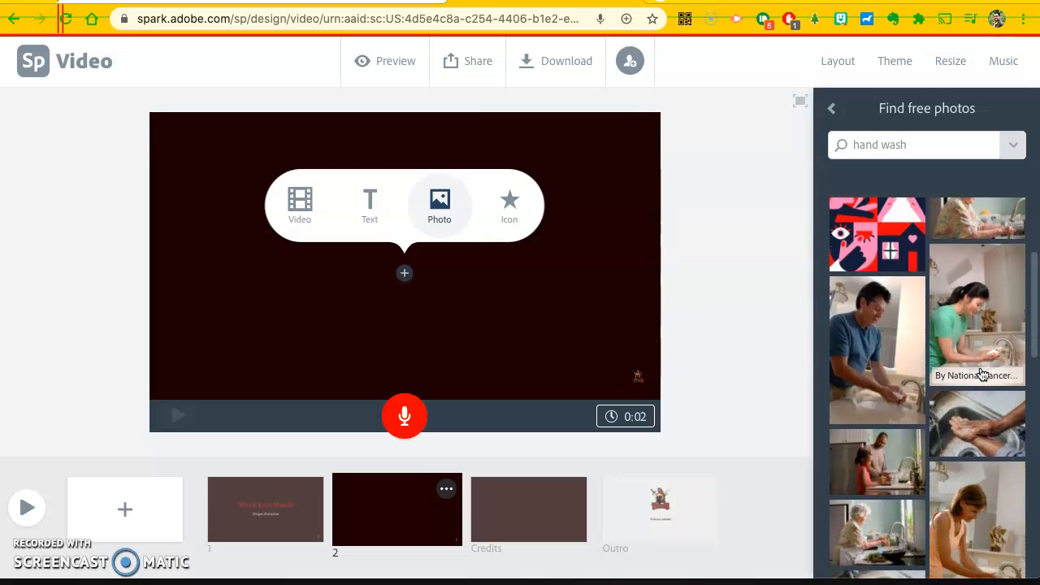
scroll(955, 427, "down", 3)
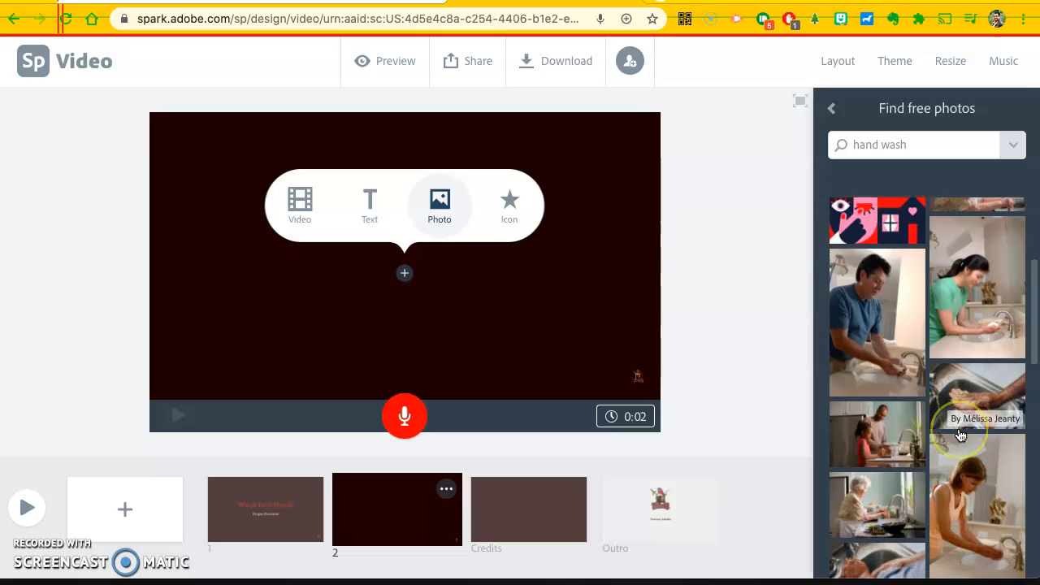
scroll(960, 436, "down", 2)
left_click(878, 482)
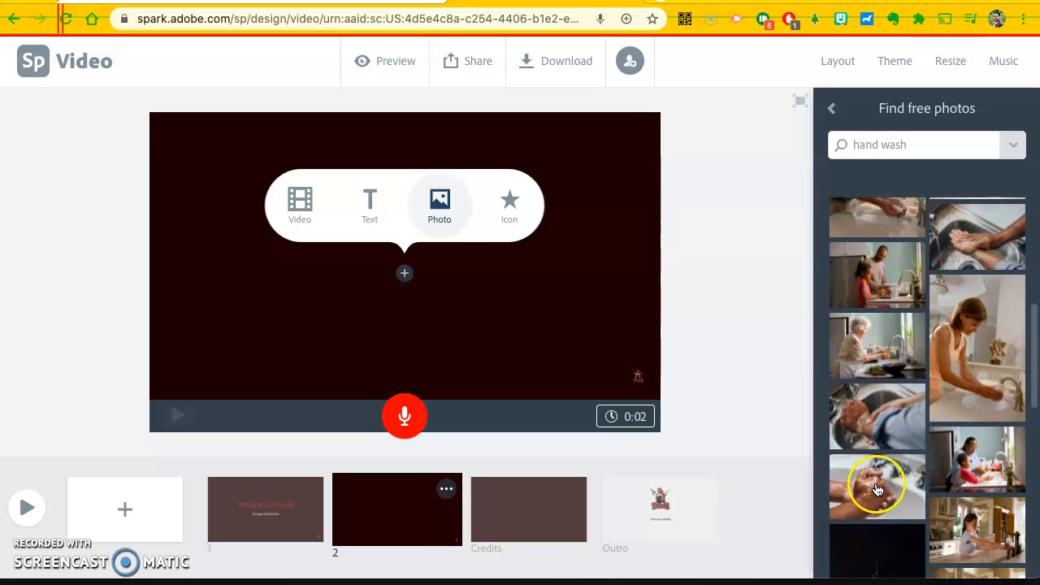
left_click(883, 482)
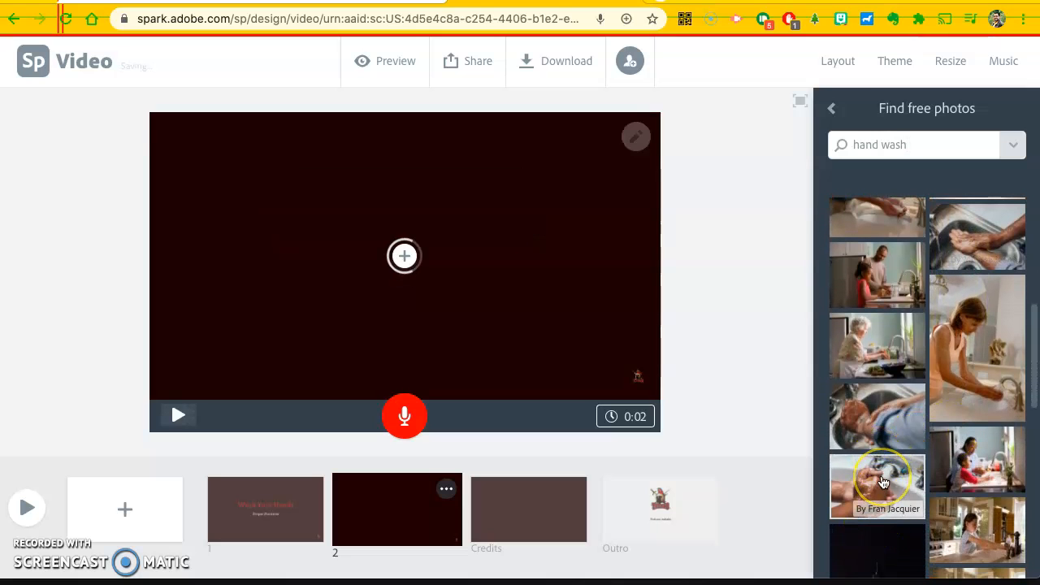
Step: Switch slide 2 to the Split Screen layout and add the text "20 Seconds..." beside the photo
left_click(766, 342)
left_click(872, 299)
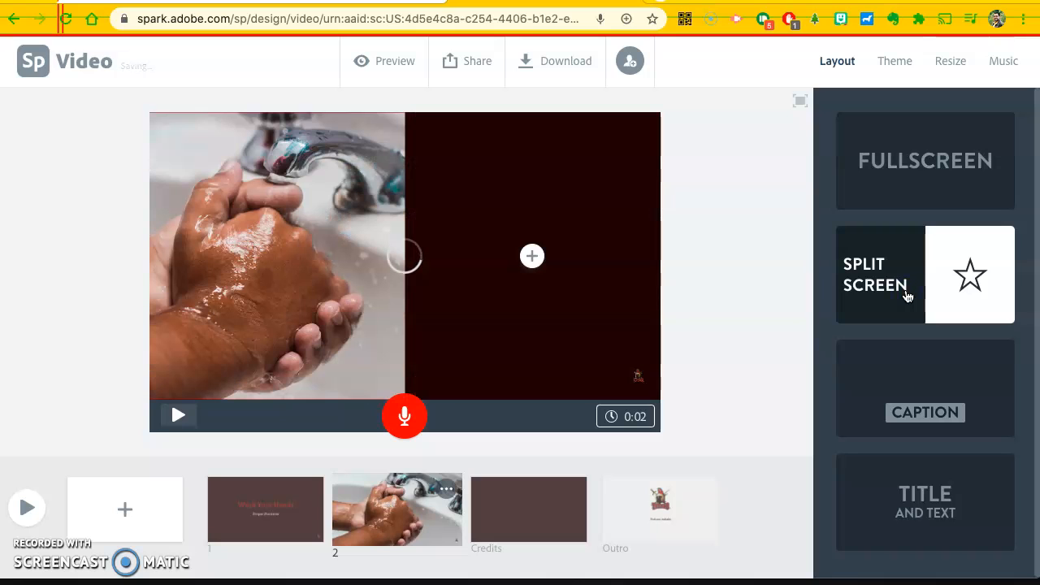
left_click(496, 207)
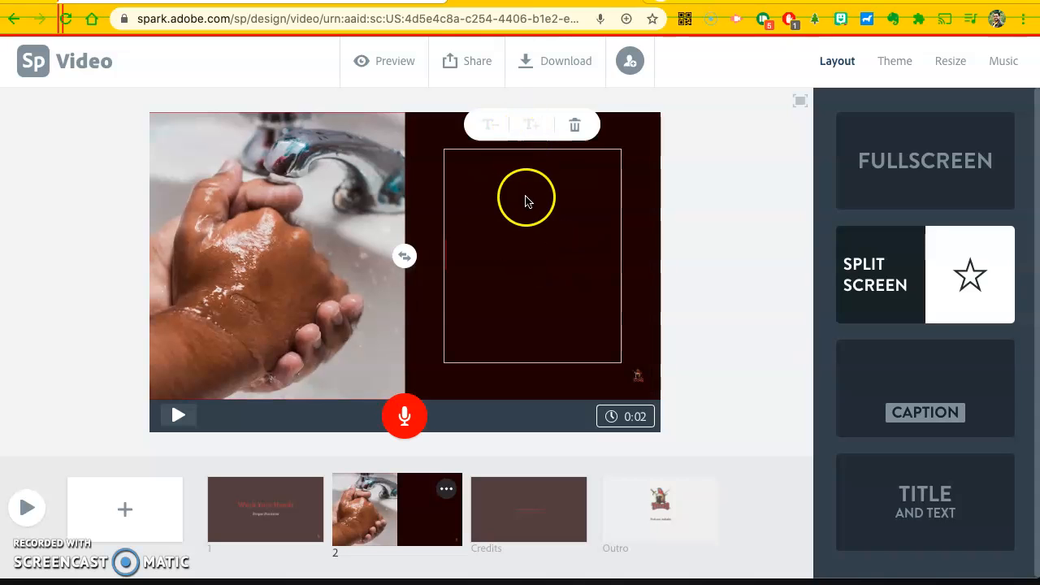
left_click(509, 243)
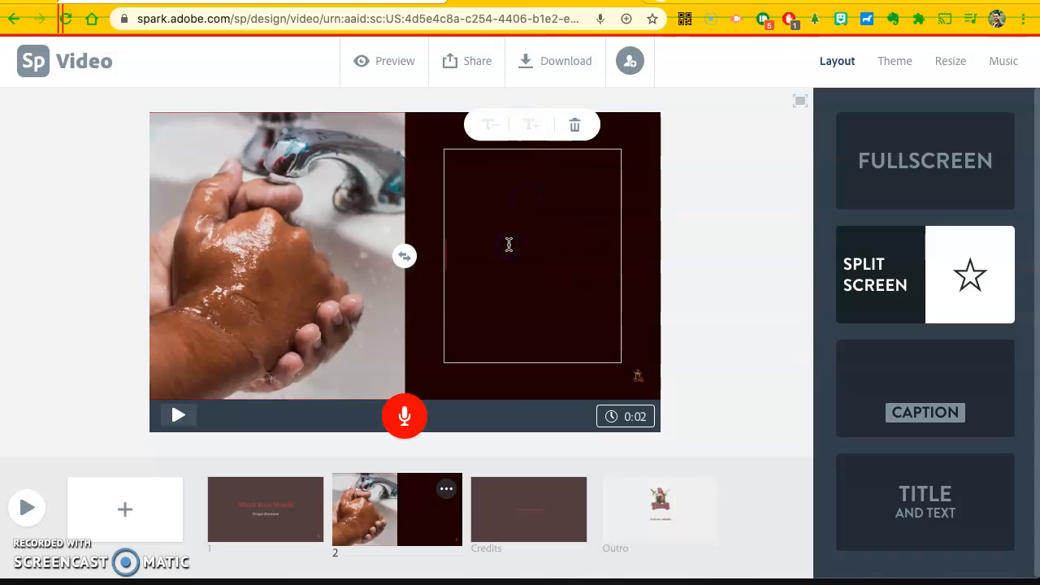
type("20 Seconds...")
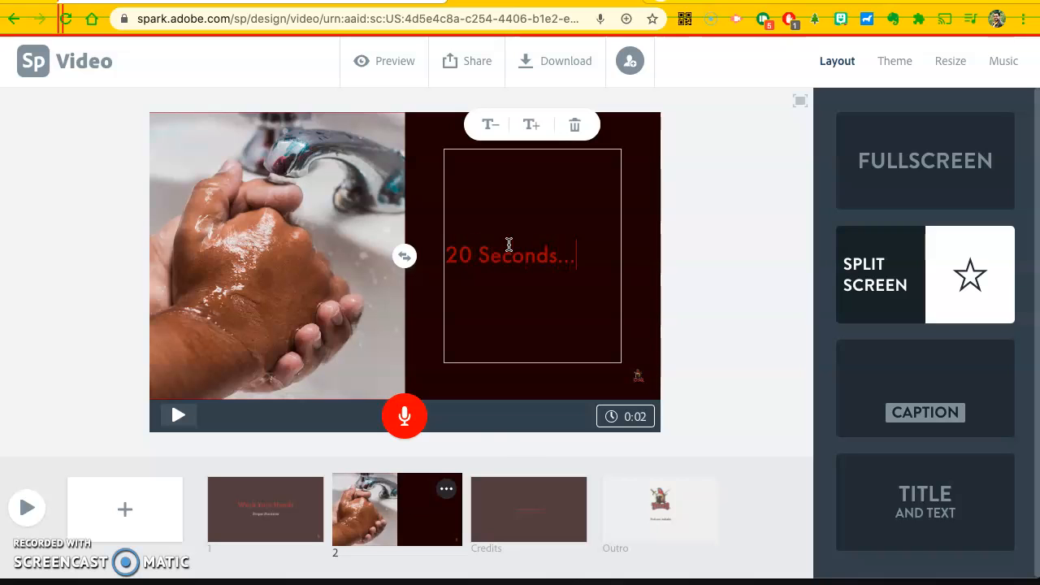
Step: Record a voice narration of about 9 seconds on the "20 Seconds..." slide
left_click(405, 421)
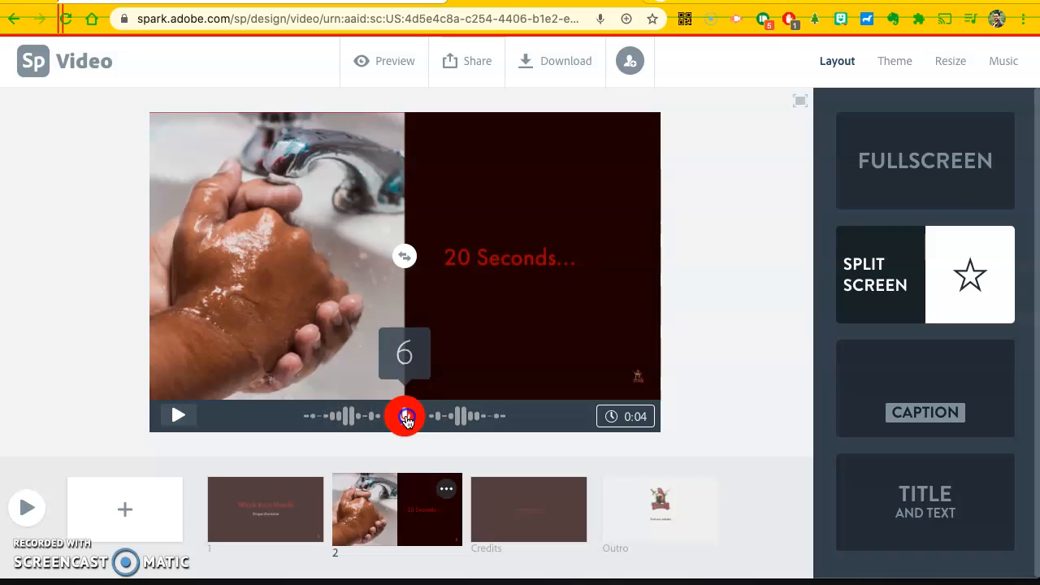
left_click_drag(406, 419, 406, 418)
Step: Play back slide 2 and preview the whole video, then return to the editor
left_click(182, 422)
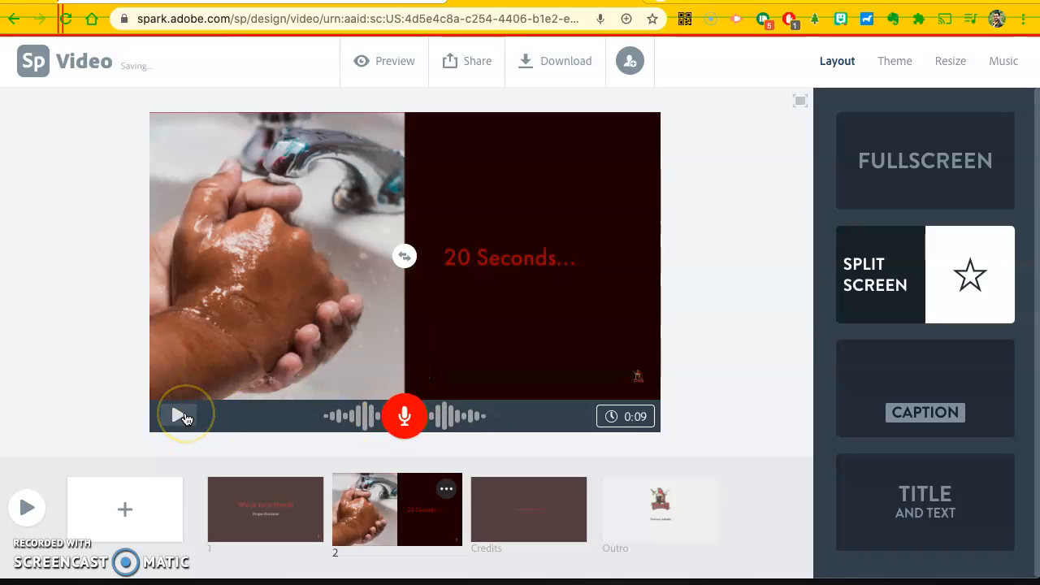
left_click(29, 509)
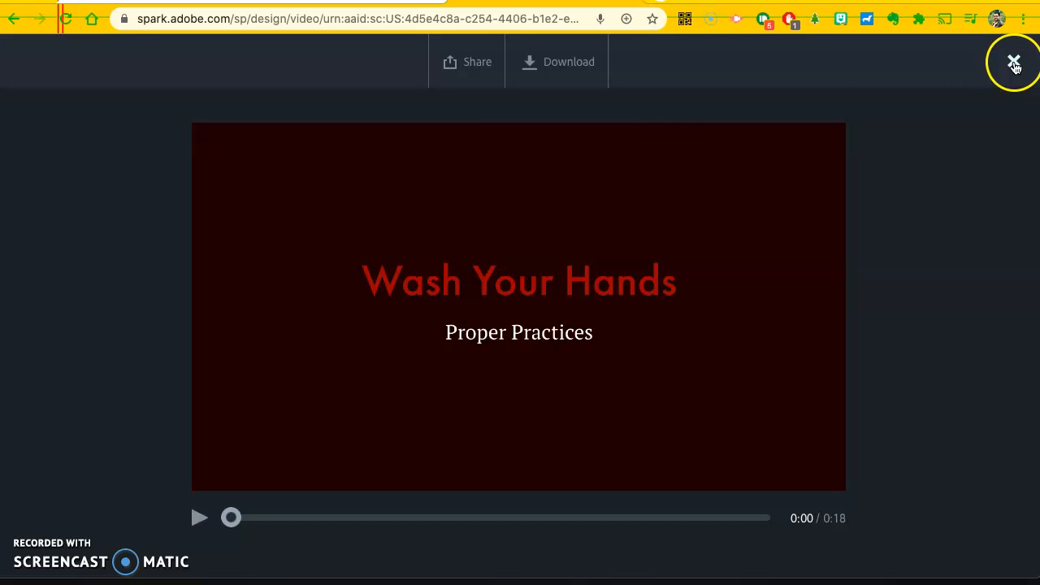
left_click(1014, 65)
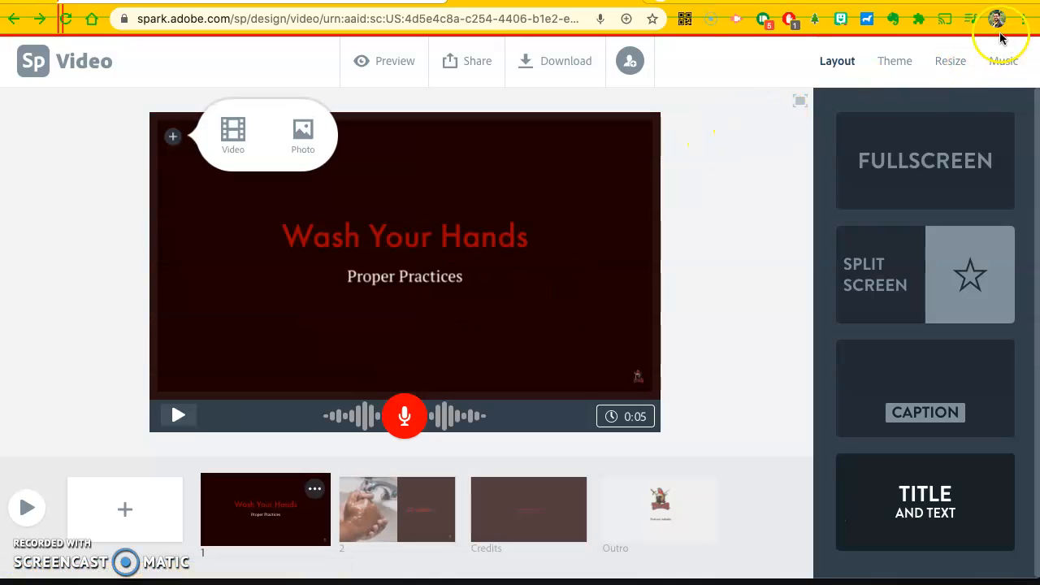
Step: Change the background music to the Thoughtful track "Western Sage" and raise the music volume to about the middle of its range
left_click(1006, 61)
left_click(900, 256)
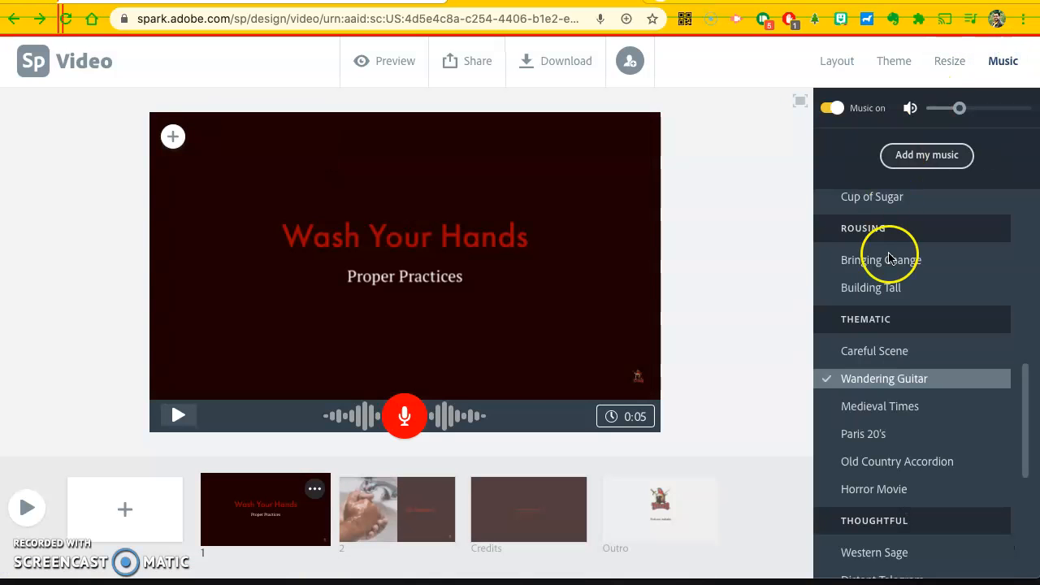
scroll(894, 256, "down", 1)
scroll(890, 258, "down", 3)
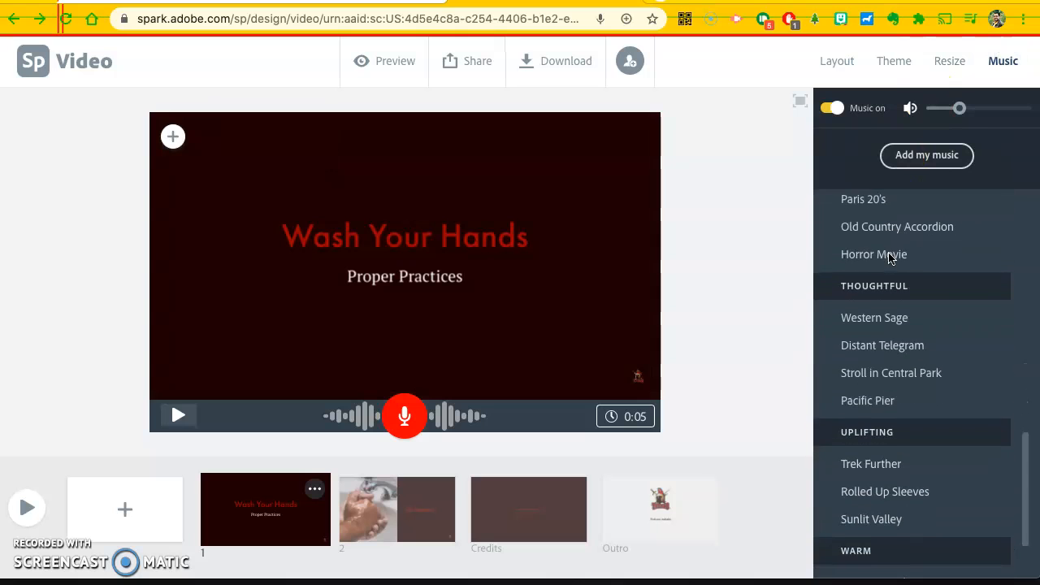
left_click(895, 316)
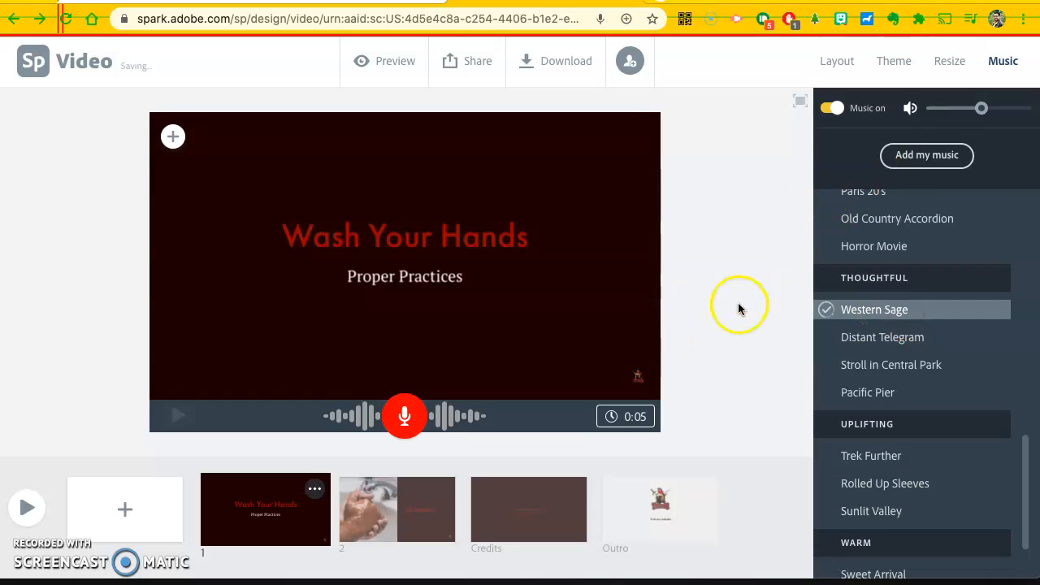
left_click(981, 109)
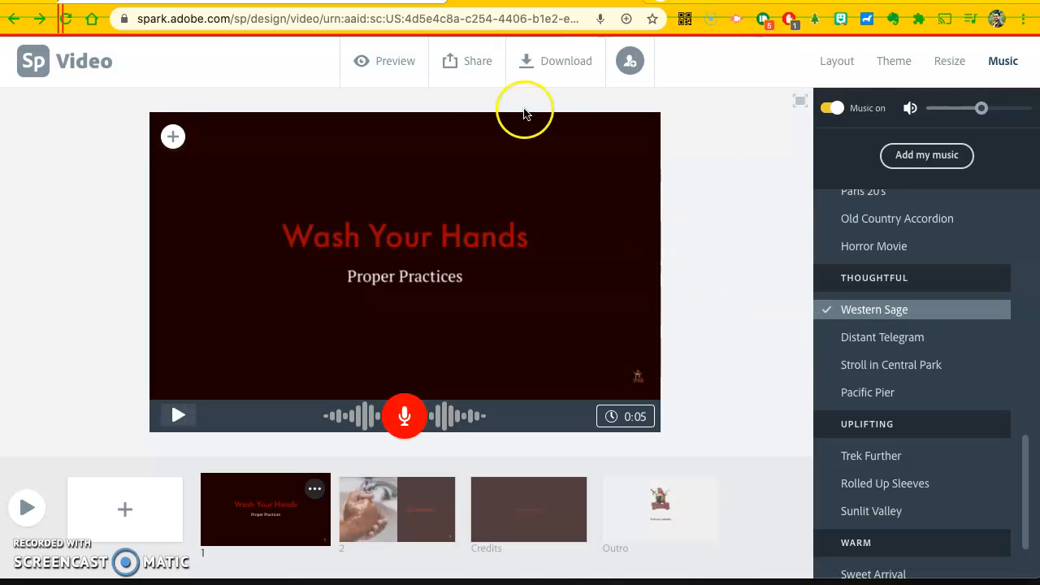
Step: Publish the video under the title "P Tech Health Minute" with a shareable link, then return to the editor
left_click(455, 67)
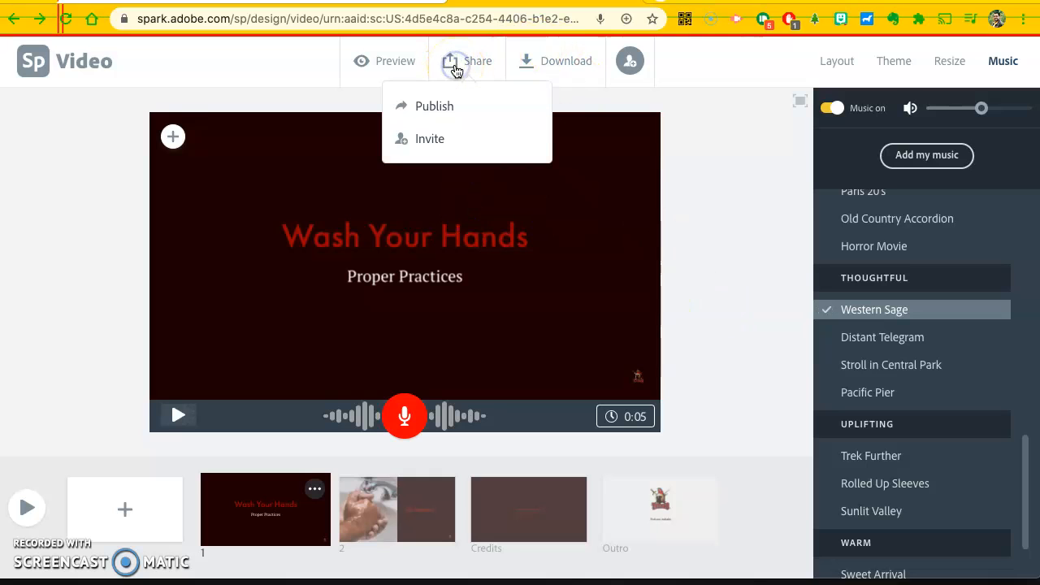
left_click(436, 106)
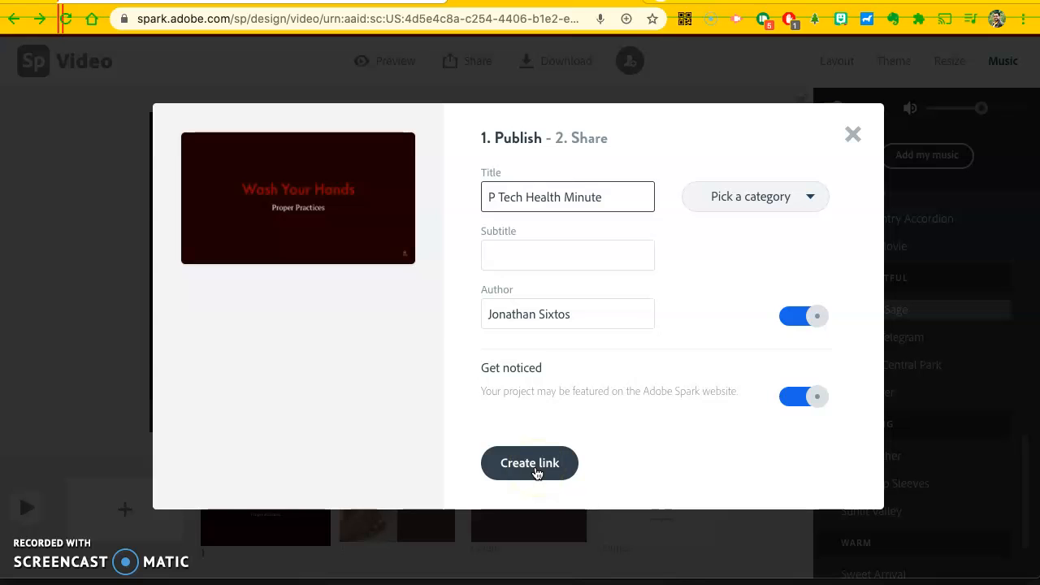
left_click(535, 465)
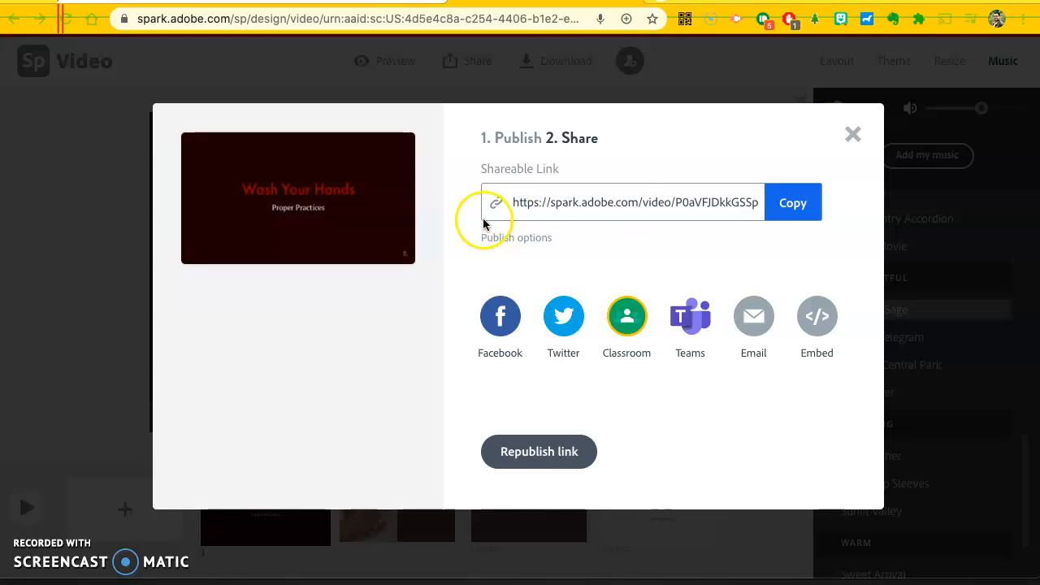
left_click(852, 136)
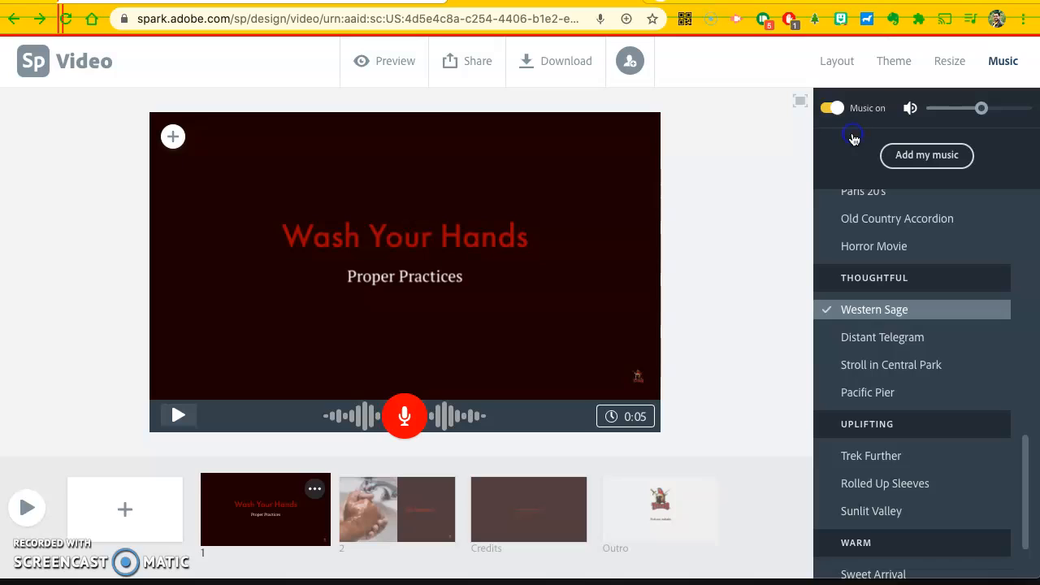